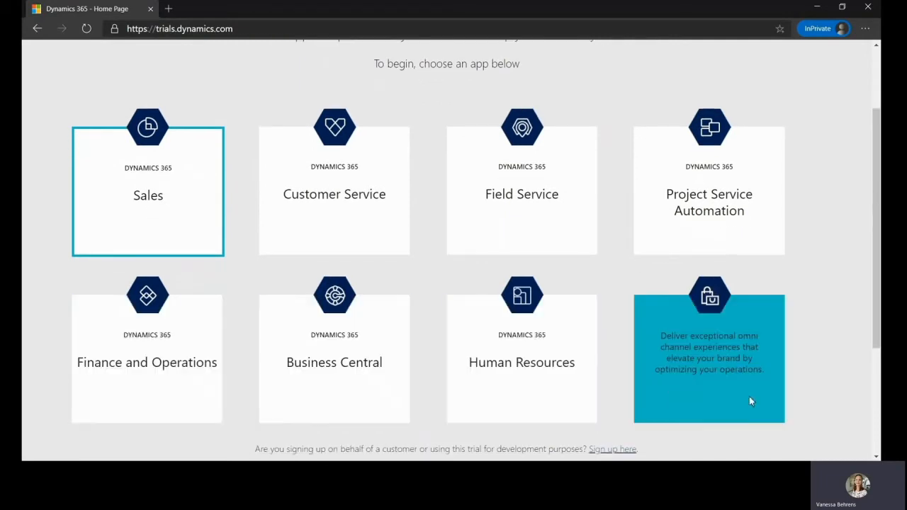
# - Start the Dynamics 365 trial signup and continue as a non-partner, skipping partner sign-in
pyautogui.moveTo(872, 309); pyautogui.dragTo(875, 376)
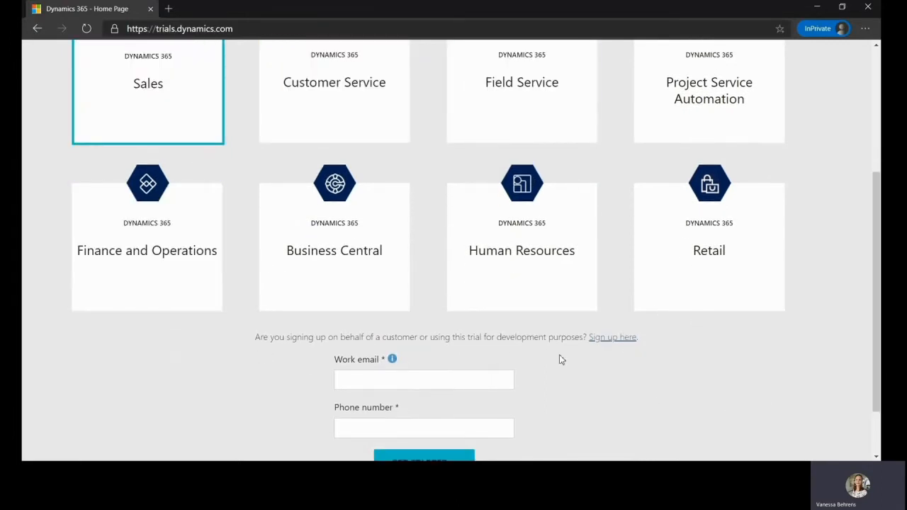
pyautogui.click(607, 340)
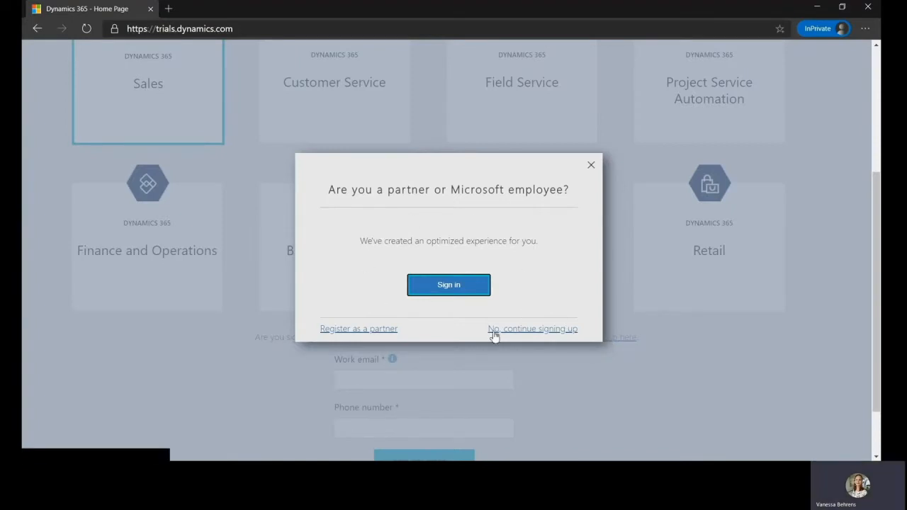
pyautogui.click(533, 330)
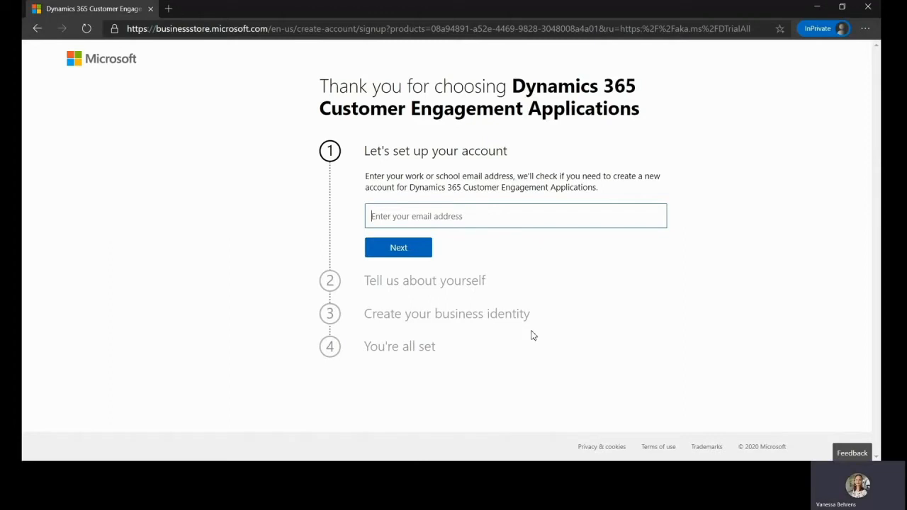
# - Enter the saved work e-mail address and continue setting up a new account with it
pyautogui.write('vb')
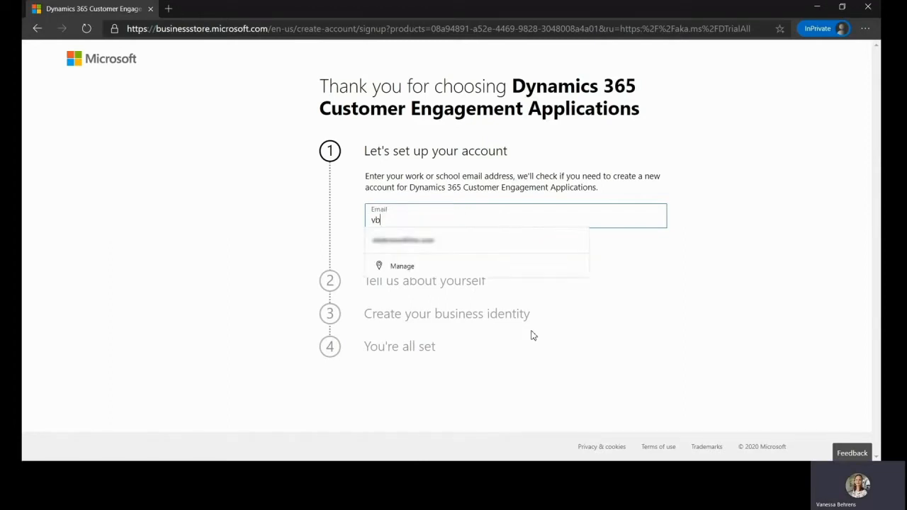
pyautogui.click(435, 245)
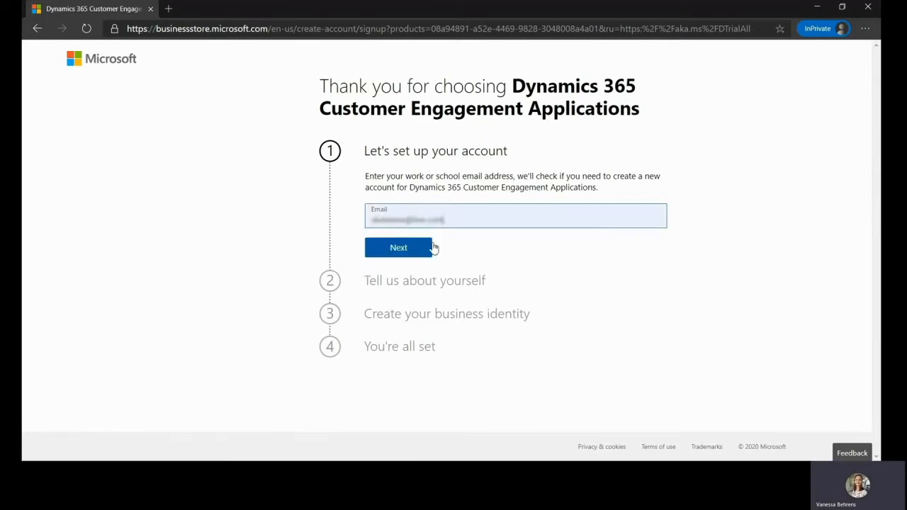
pyautogui.click(418, 250)
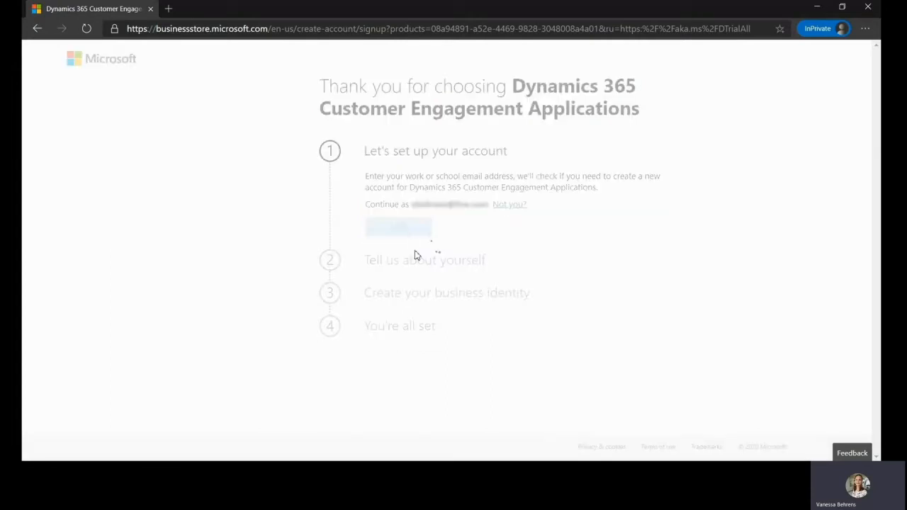
pyautogui.click(399, 217)
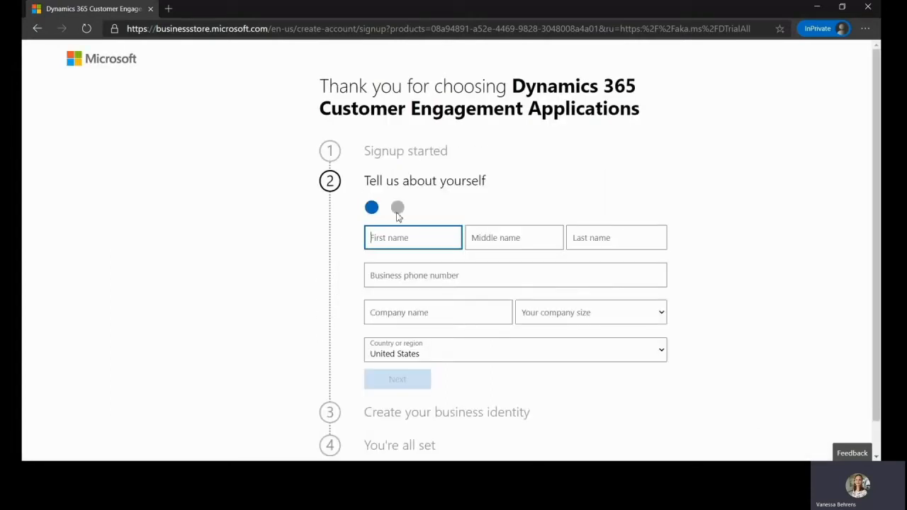
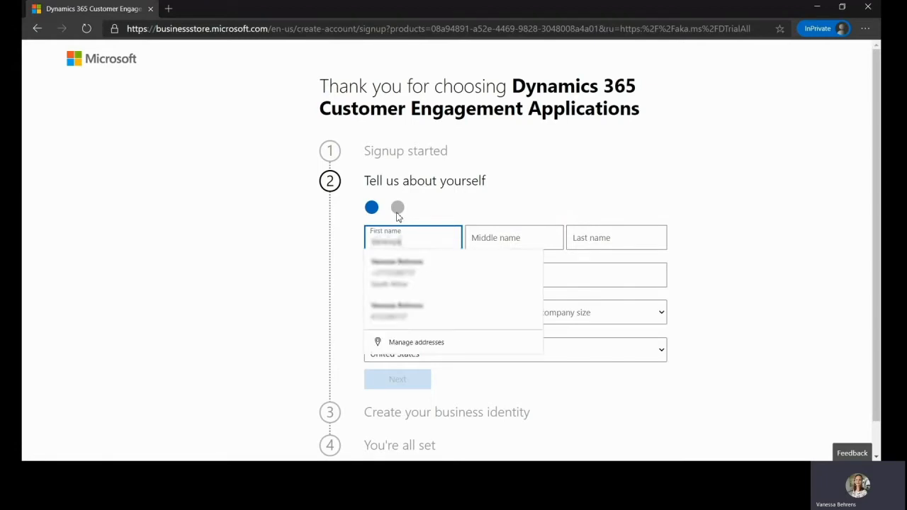
# - Fill in the user's first and last name and change the company name to 'TrialDemoCompany'
pyautogui.click(613, 236)
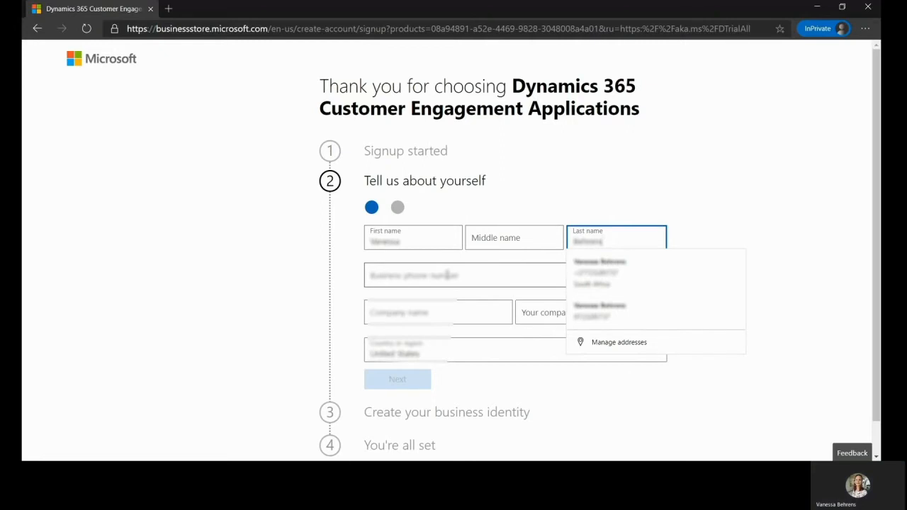
pyautogui.click(448, 275)
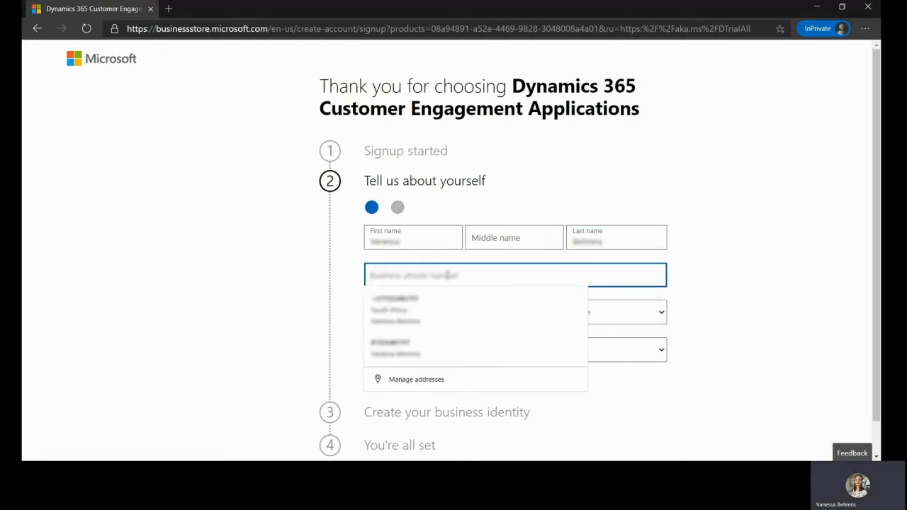
pyautogui.click(399, 301)
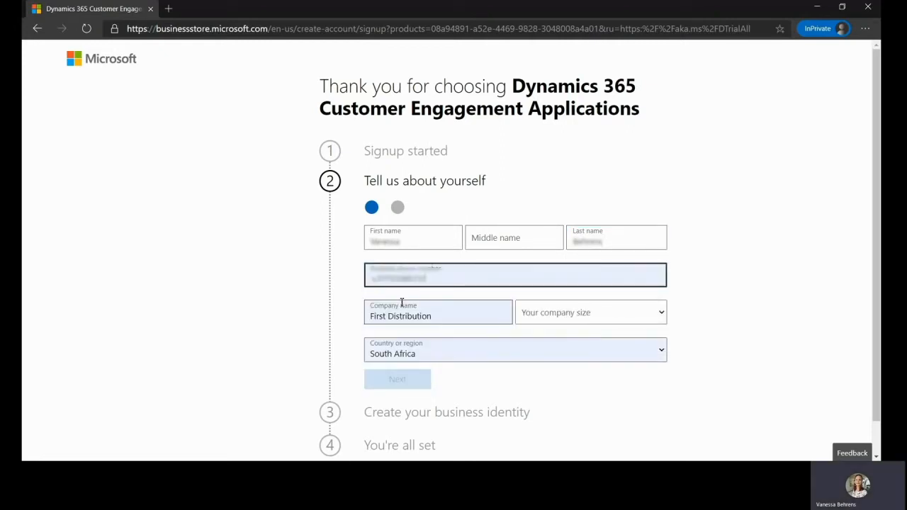
pyautogui.click(440, 311)
pyautogui.press('BackSpace')
pyautogui.press('BackSpace')
pyautogui.press('BackSpace')
pyautogui.press('BackSpace')
pyautogui.press('BackSpace')
pyautogui.press('BackSpace')
pyautogui.press('BackSpace')
pyautogui.press('BackSpace')
pyautogui.press('BackSpace')
pyautogui.press('BackSpace')
pyautogui.press('BackSpace')
pyautogui.press('BackSpace')
pyautogui.press('BackSpace')
pyautogui.press('BackSpace')
pyautogui.press('BackSpace')
pyautogui.press('BackSpace')
pyautogui.press('BackSpace')
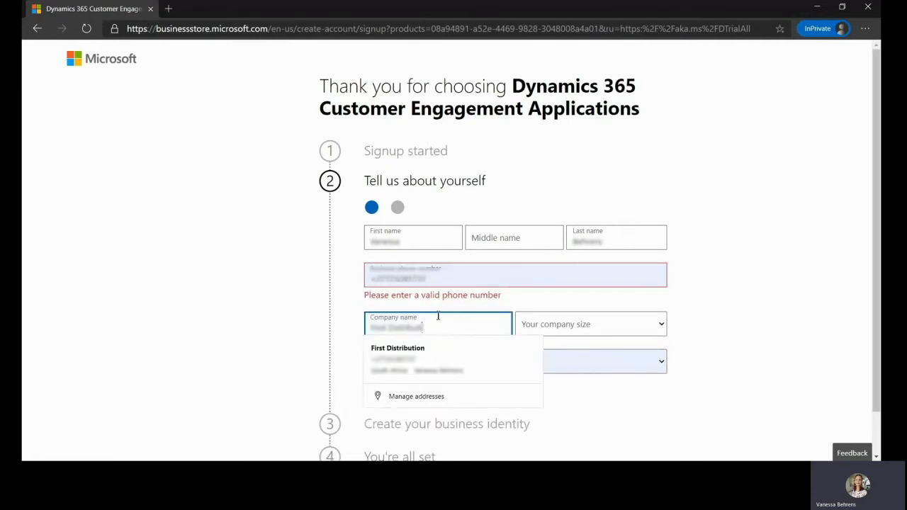
pyautogui.press('BackSpace')
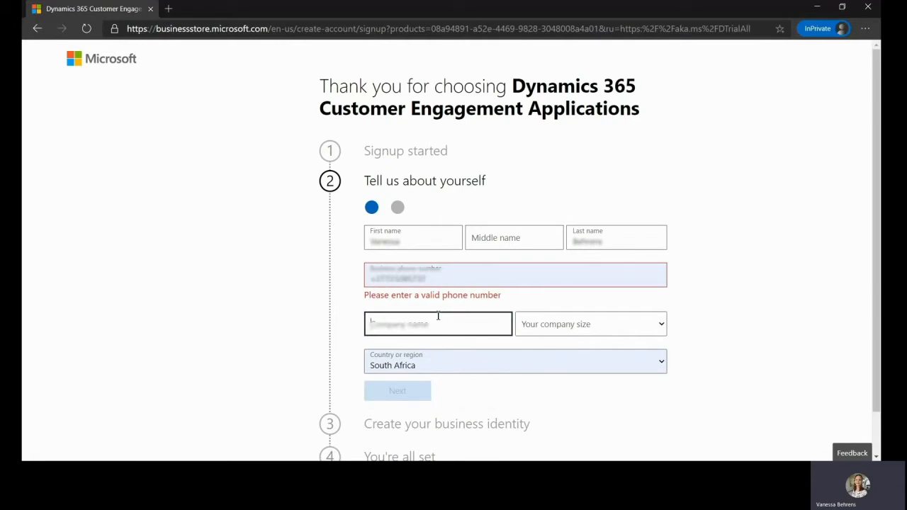
pyautogui.write('TrialDemo')
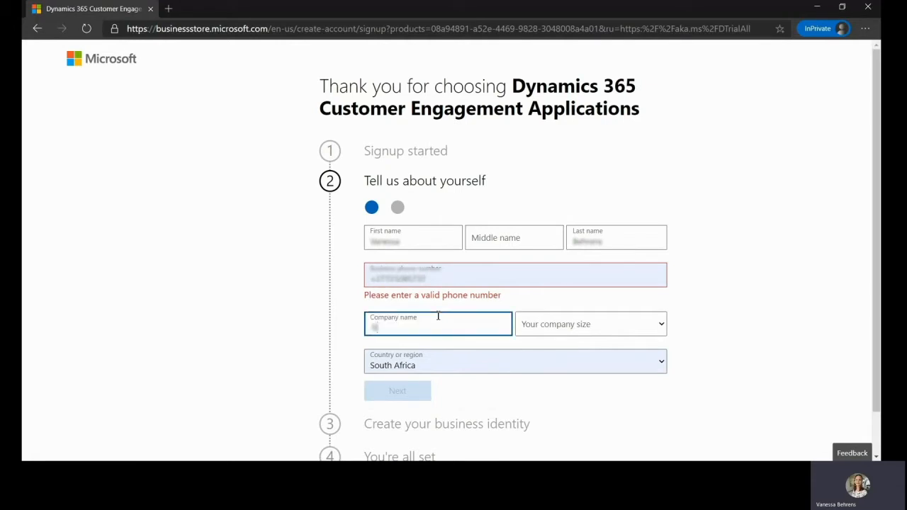
pyautogui.write('Company')
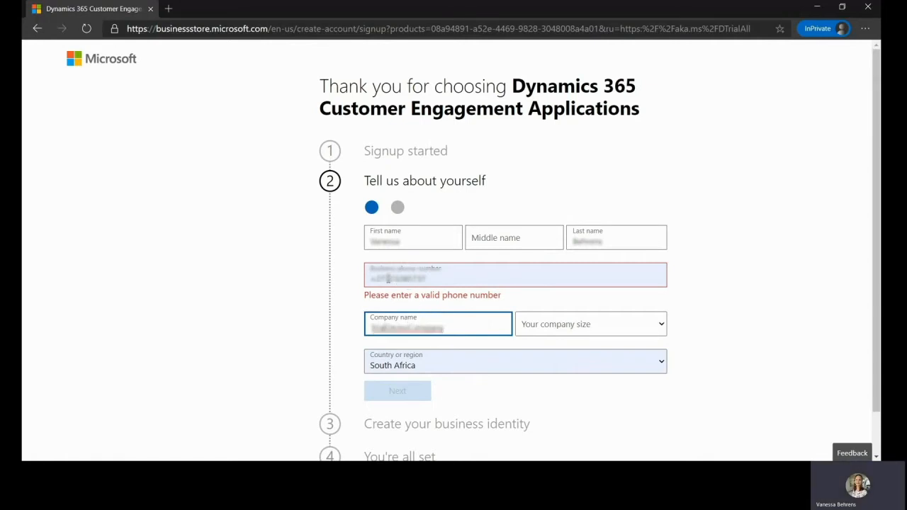
# - Correct the business phone number, set company size to 1 person, and submit the details
pyautogui.click(387, 278)
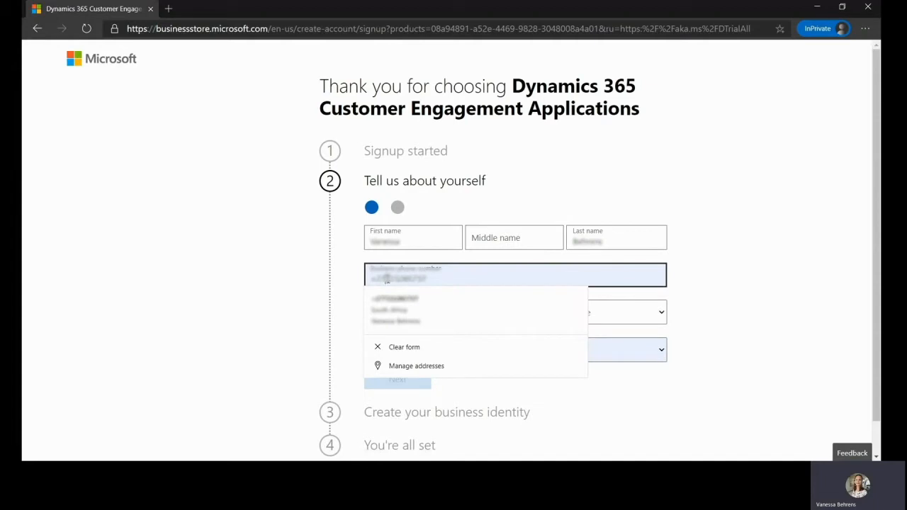
pyautogui.press('Return')
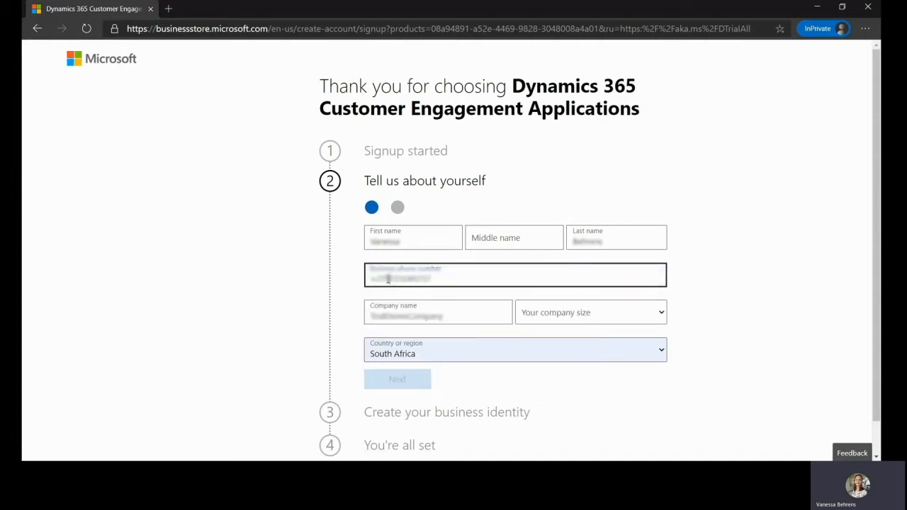
pyautogui.press('BackSpace')
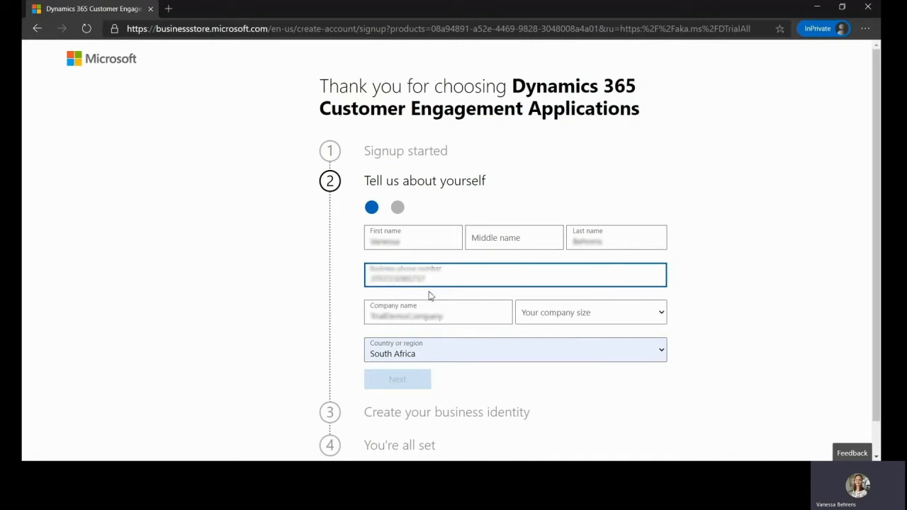
pyautogui.click(489, 323)
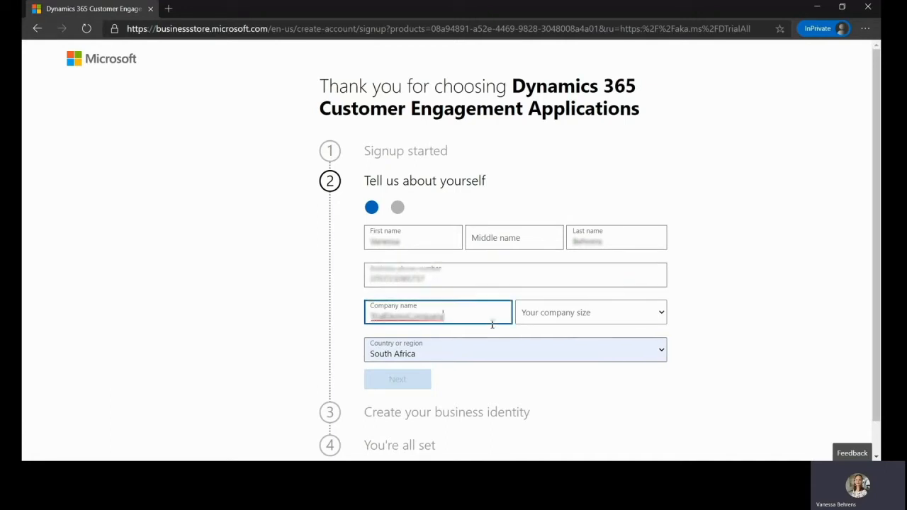
pyautogui.click(591, 316)
pyautogui.click(554, 335)
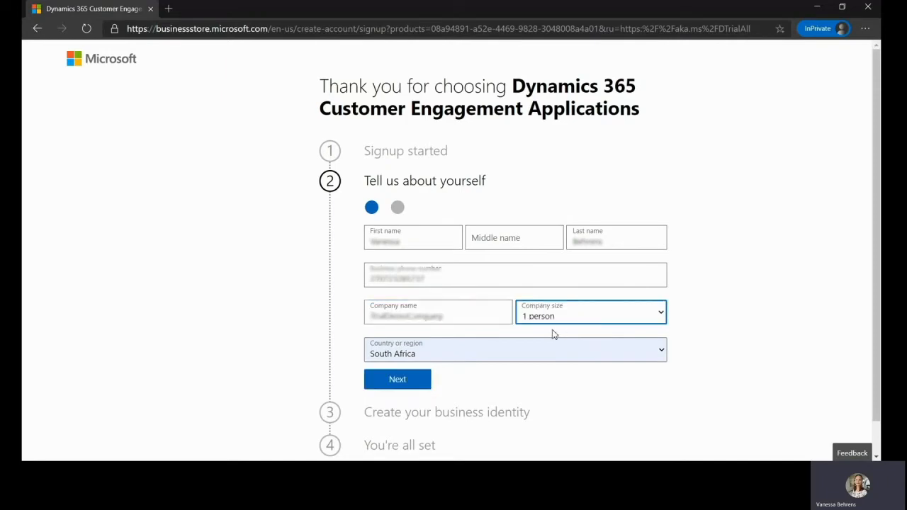
pyautogui.click(398, 380)
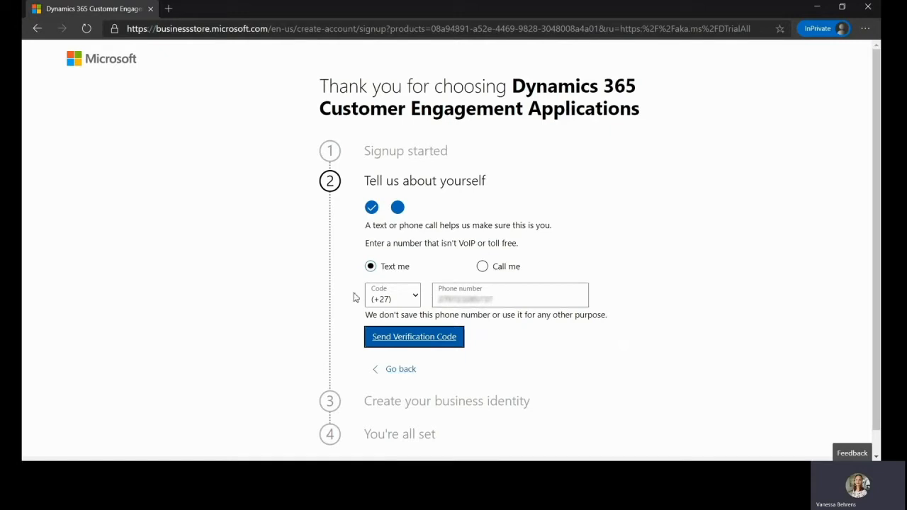
# - Fix the phone number, get a verification code by text, and enter the received code
pyautogui.click(451, 297)
pyautogui.press('BackSpace')
pyautogui.press('BackSpace')
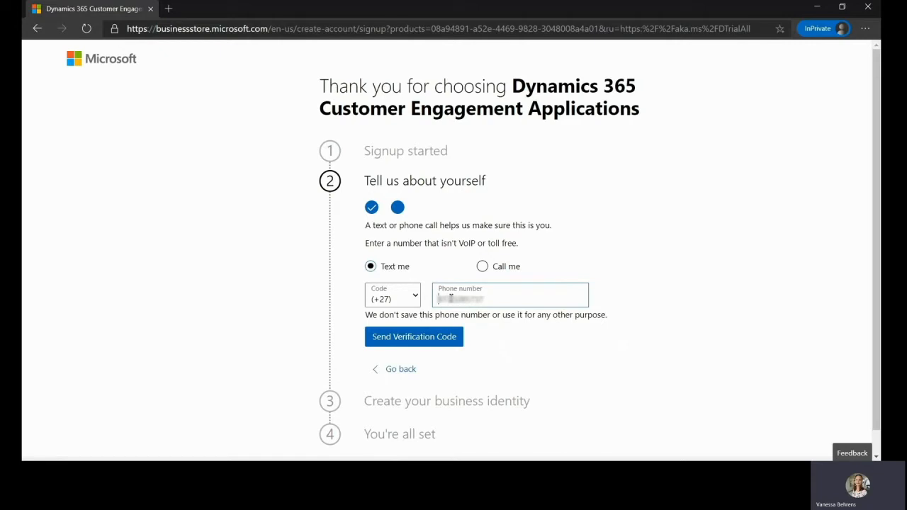
pyautogui.click(403, 339)
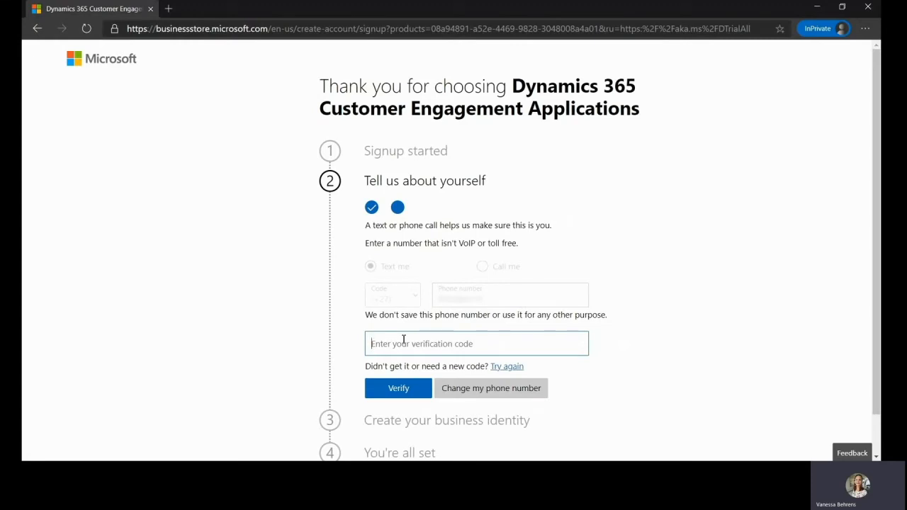
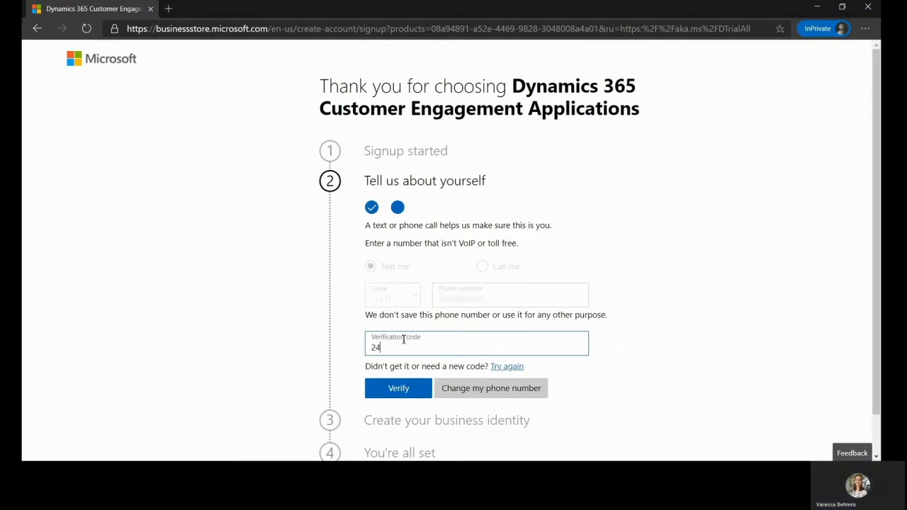
# - Verify the phone, then check availability of the trial20200823VB onmicrosoft.com domain name
pyautogui.click(398, 388)
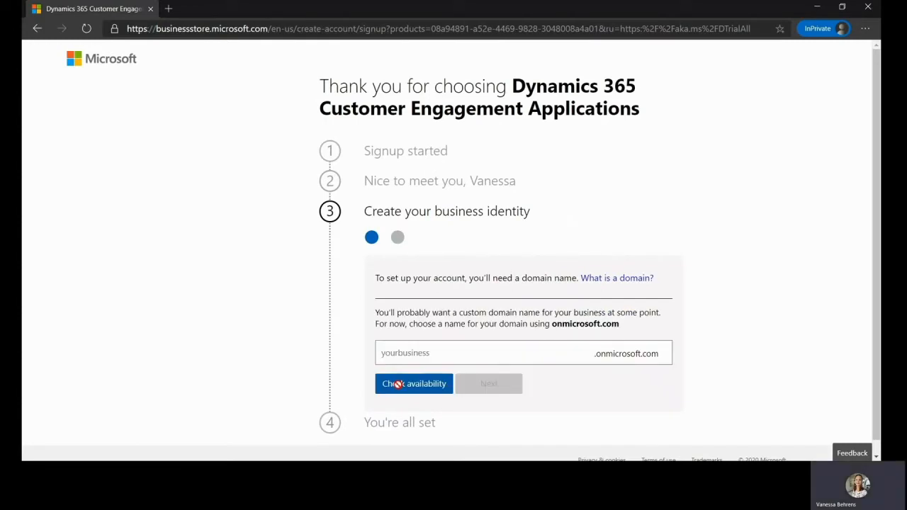
pyautogui.click(399, 360)
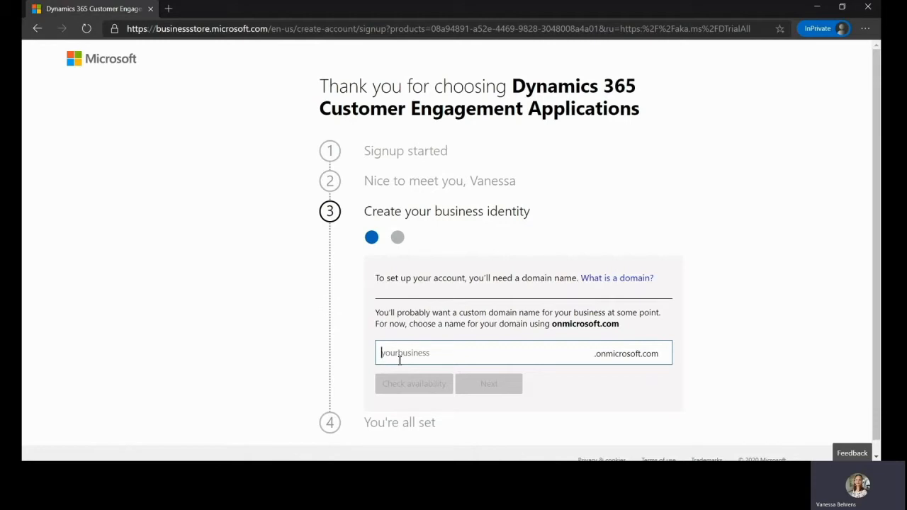
pyautogui.write('trial')
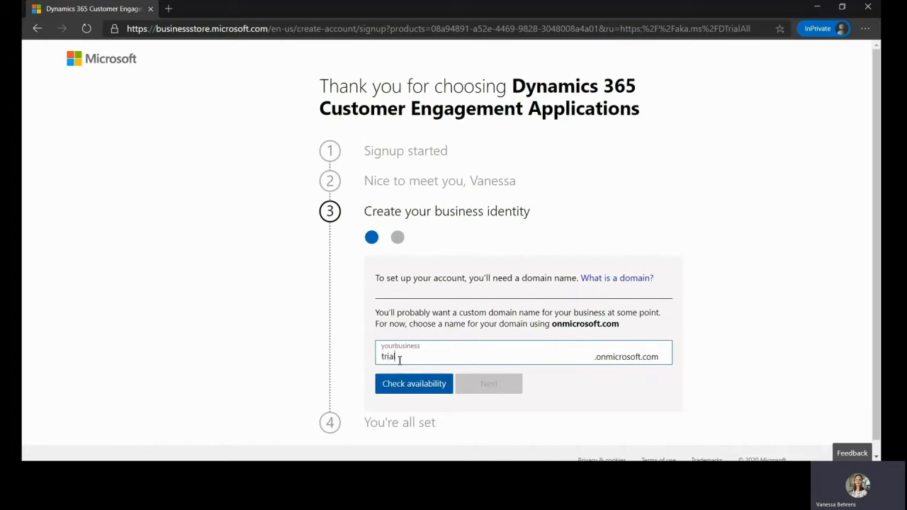
pyautogui.write('20200823VB1')
pyautogui.click(402, 385)
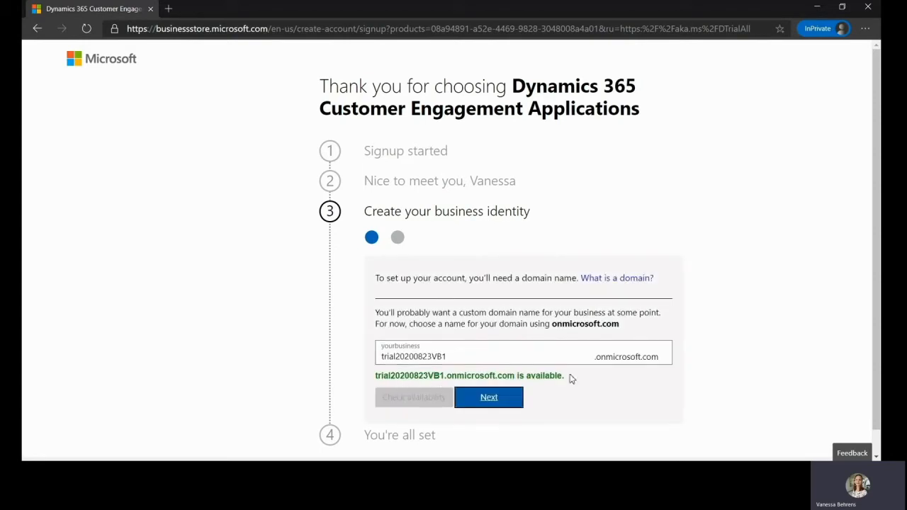
# - Create the user ID 'admin' and set and confirm the account password
pyautogui.click(487, 399)
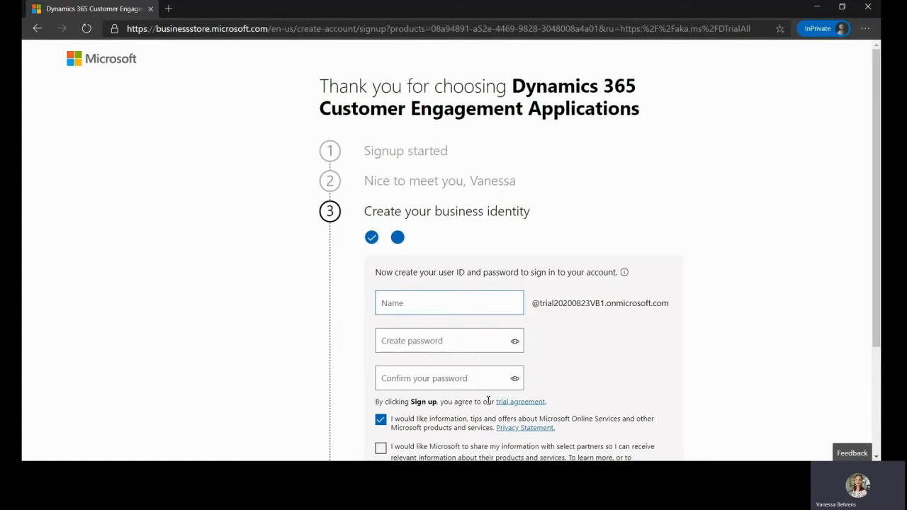
pyautogui.write('admin')
pyautogui.click(438, 341)
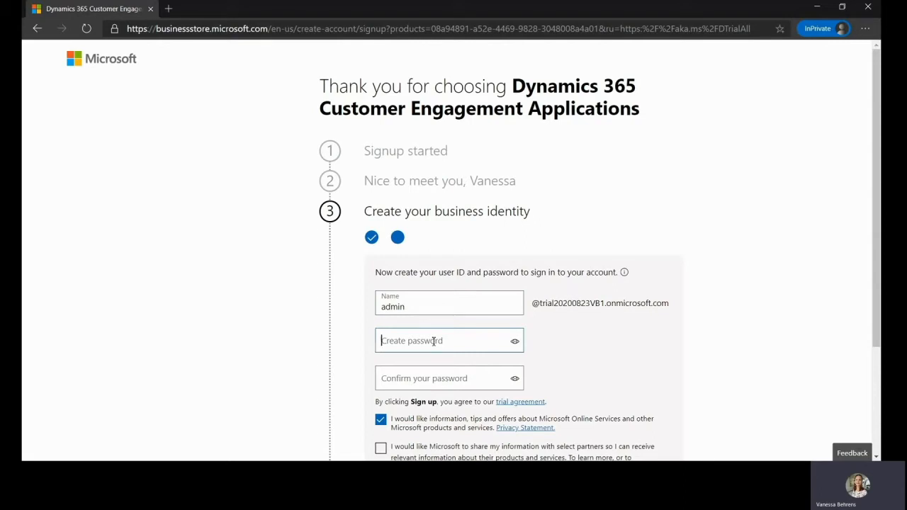
pyautogui.write('******')
pyautogui.press('BackSpace')
pyautogui.press('BackSpace')
pyautogui.press('BackSpace')
pyautogui.press('BackSpace')
pyautogui.write('*********')
pyautogui.click(396, 378)
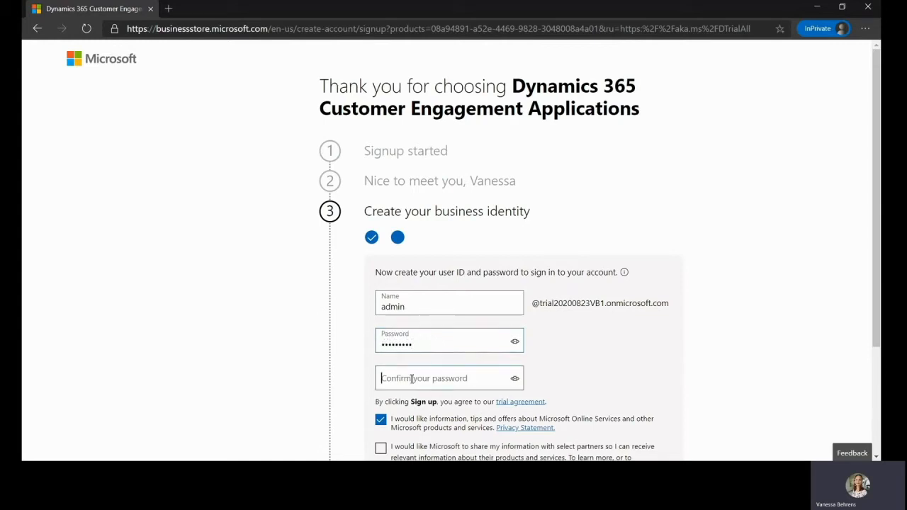
pyautogui.write('*********')
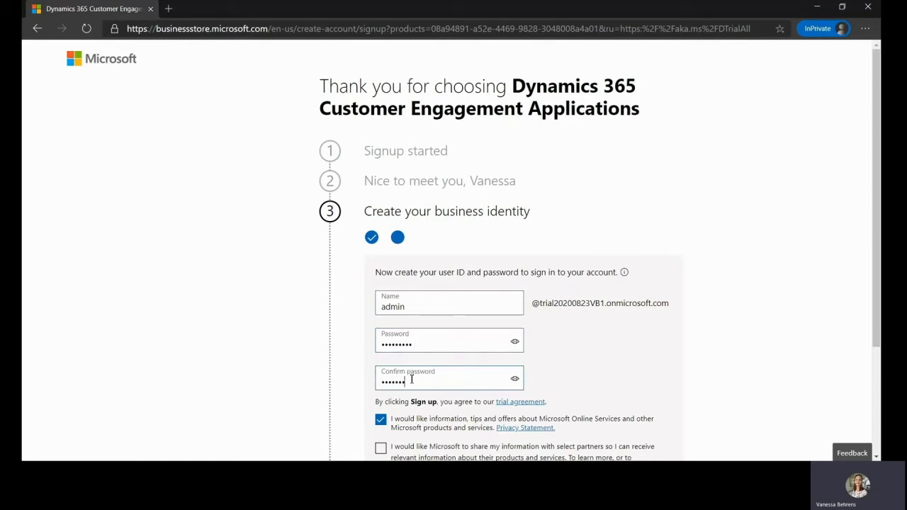
pyautogui.press('BackSpace')
pyautogui.press('BackSpace')
pyautogui.press('BackSpace')
pyautogui.press('BackSpace')
pyautogui.press('BackSpace')
pyautogui.press('BackSpace')
pyautogui.press('BackSpace')
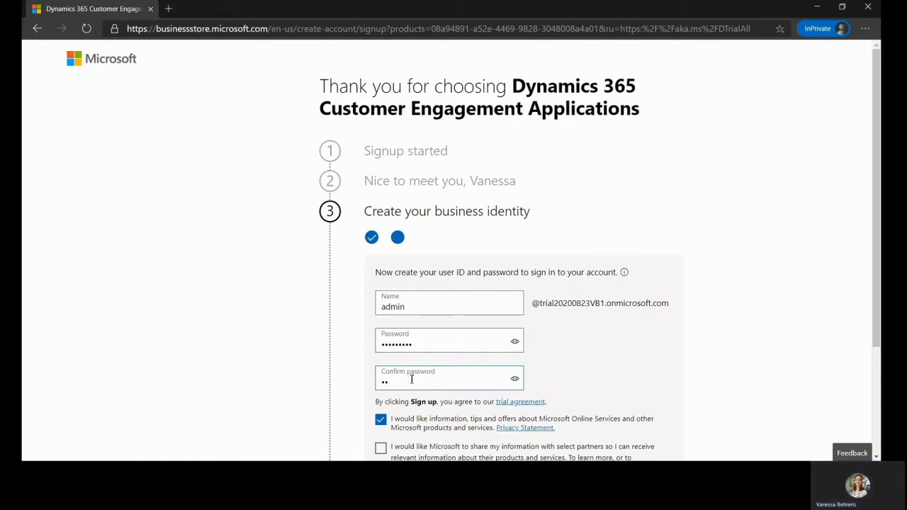
pyautogui.write('********')
# - Opt out of Microsoft tips and offers emails and submit the trial signup
pyautogui.moveTo(867, 284); pyautogui.dragTo(869, 347)
pyautogui.click(381, 340)
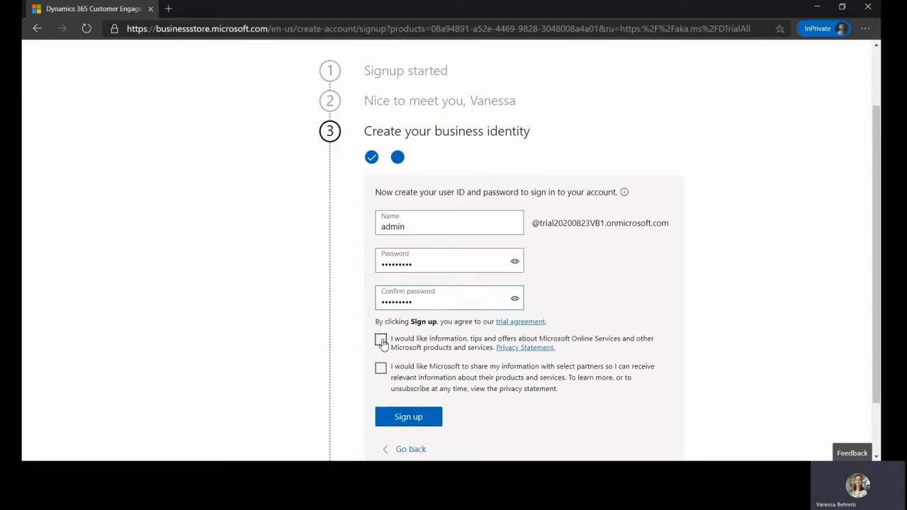
pyautogui.click(418, 419)
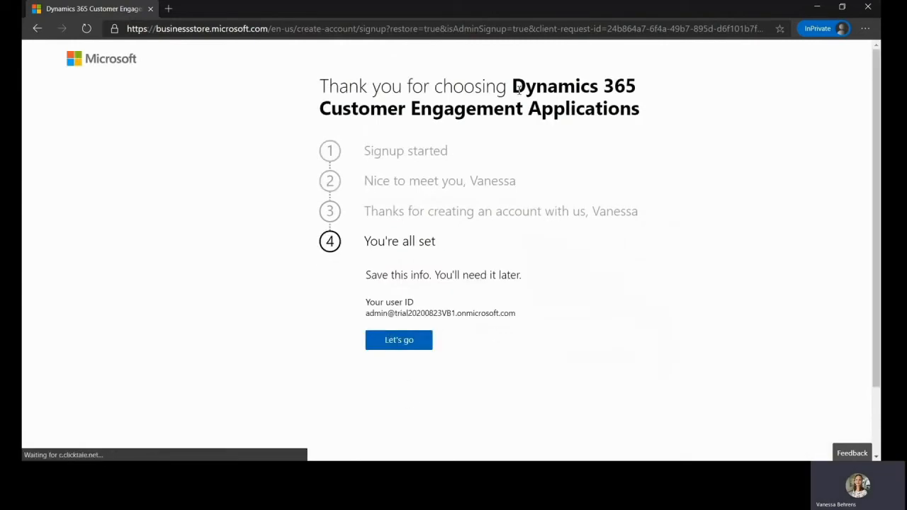
# - Choose Let's go on the You're all set page to enter the new trial
pyautogui.click(399, 344)
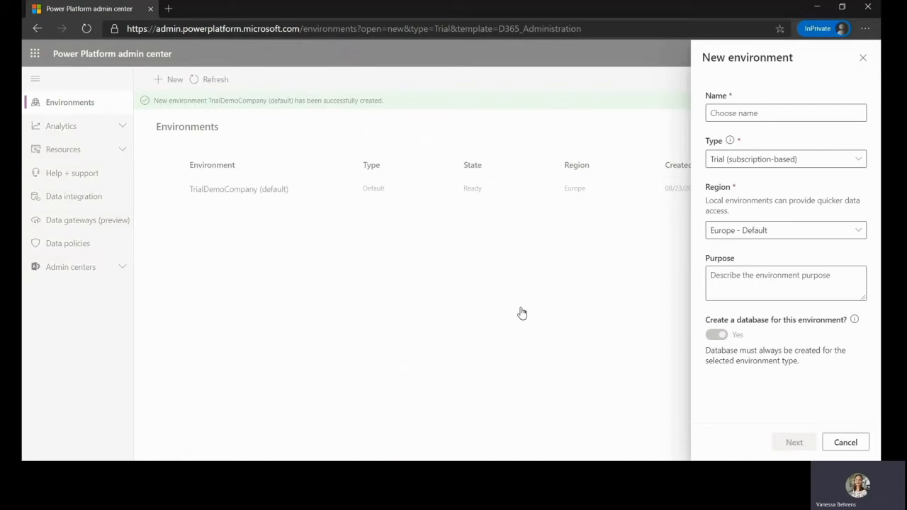
# - Name the new environment 'August Demo Trial' with purpose 'Once off Trial of CE'
pyautogui.click(764, 113)
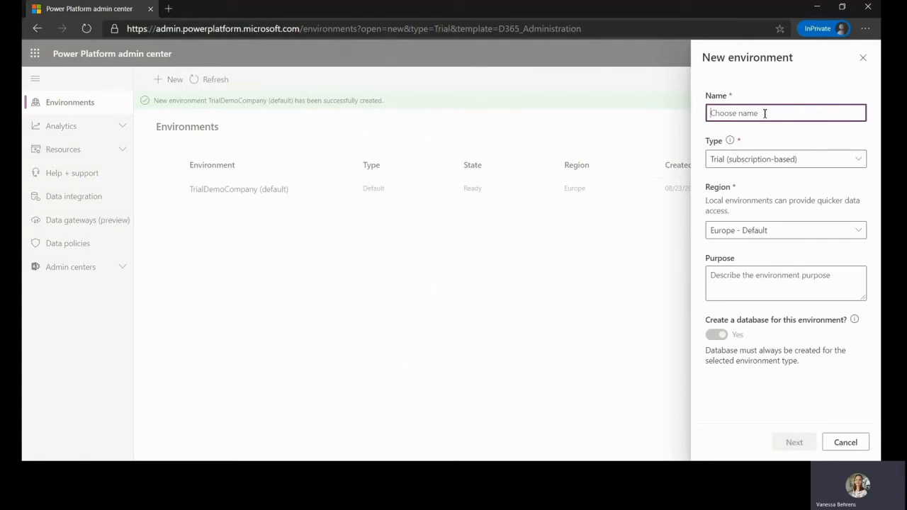
pyautogui.write('Au')
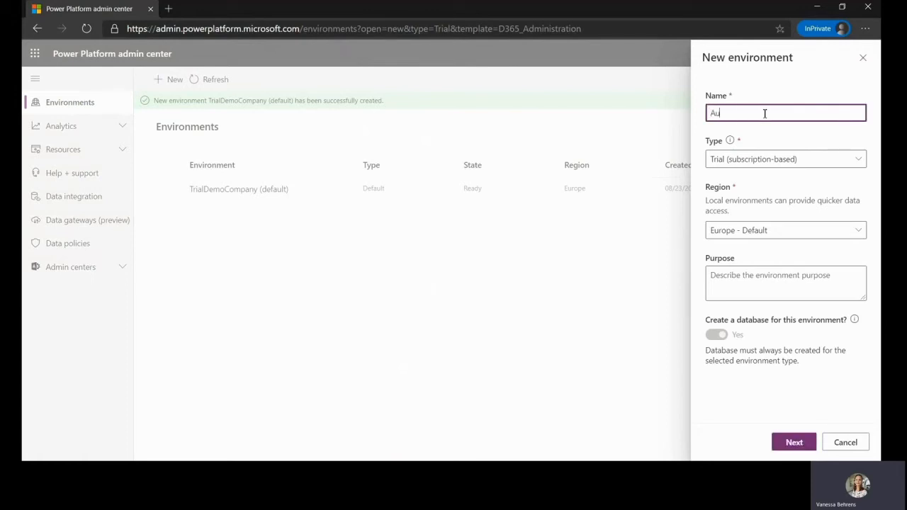
pyautogui.write('gust Demo Trial')
pyautogui.click(783, 281)
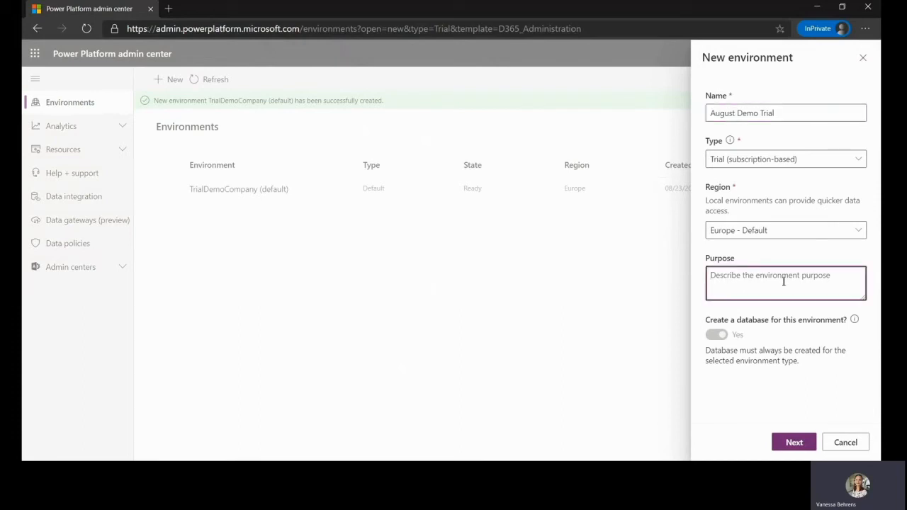
pyautogui.write('Once off Trial of Cu')
# - Add a database keeping the generated URL and All enterprise applications deployment, then save the environment
pyautogui.click(795, 443)
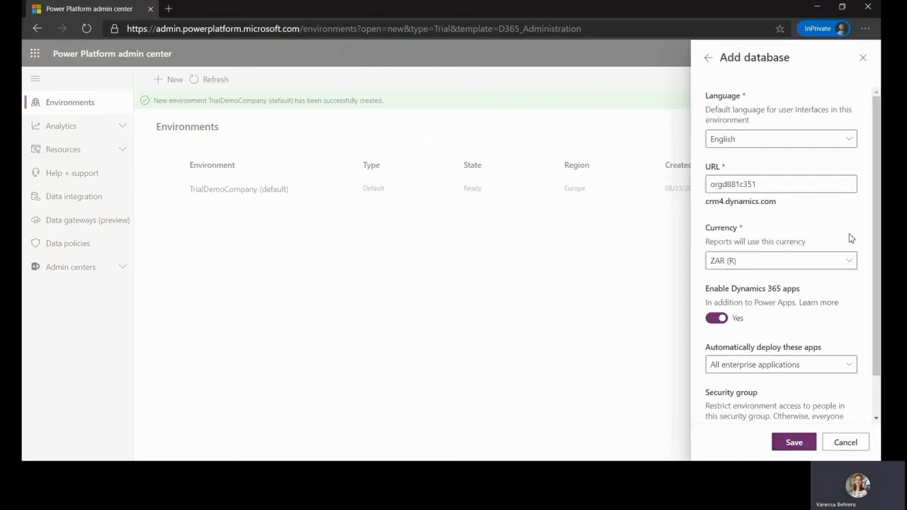
pyautogui.click(766, 187)
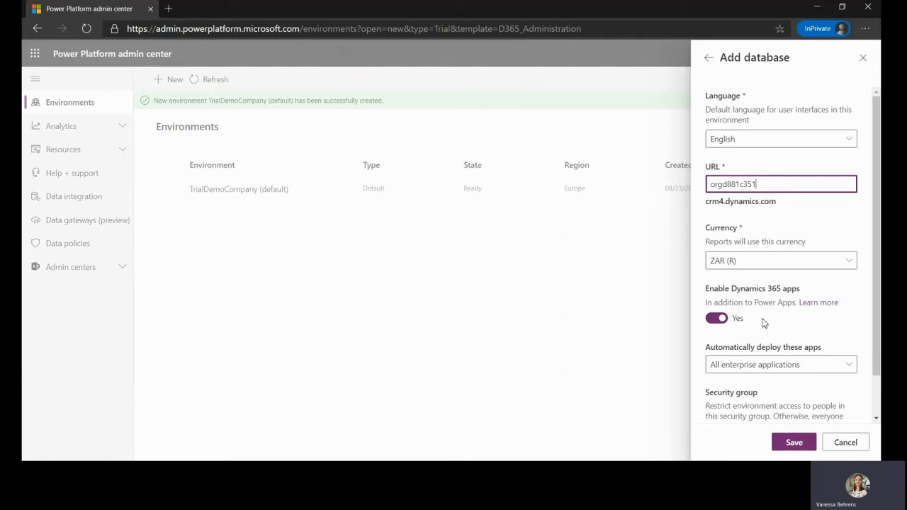
pyautogui.scroll(-2, 877, 251)
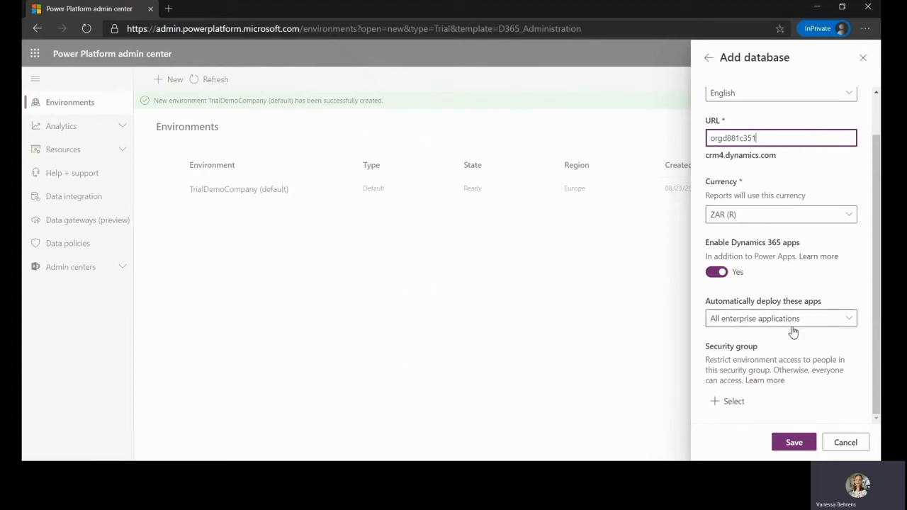
pyautogui.click(851, 323)
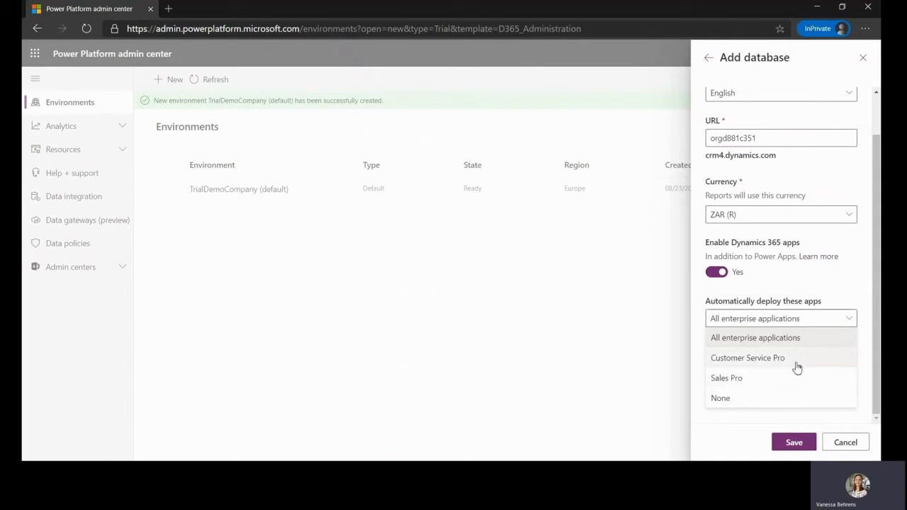
pyautogui.click(844, 299)
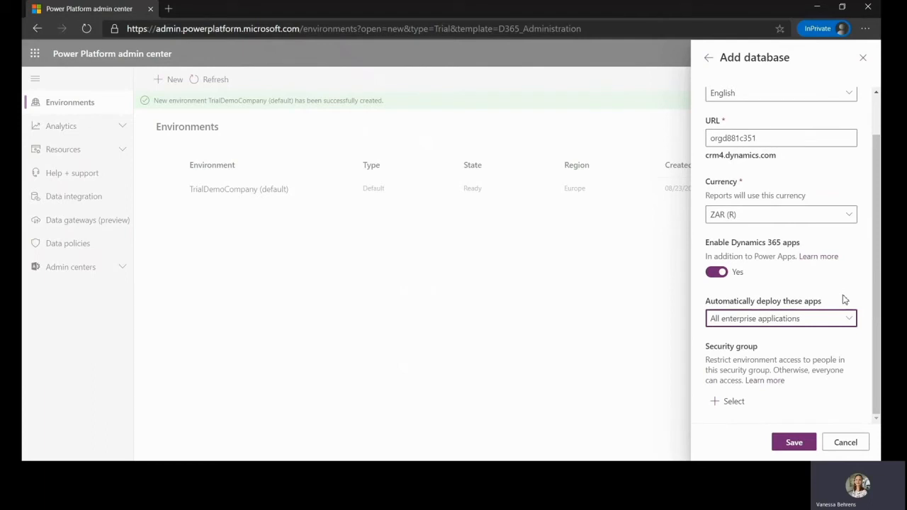
pyautogui.click(793, 444)
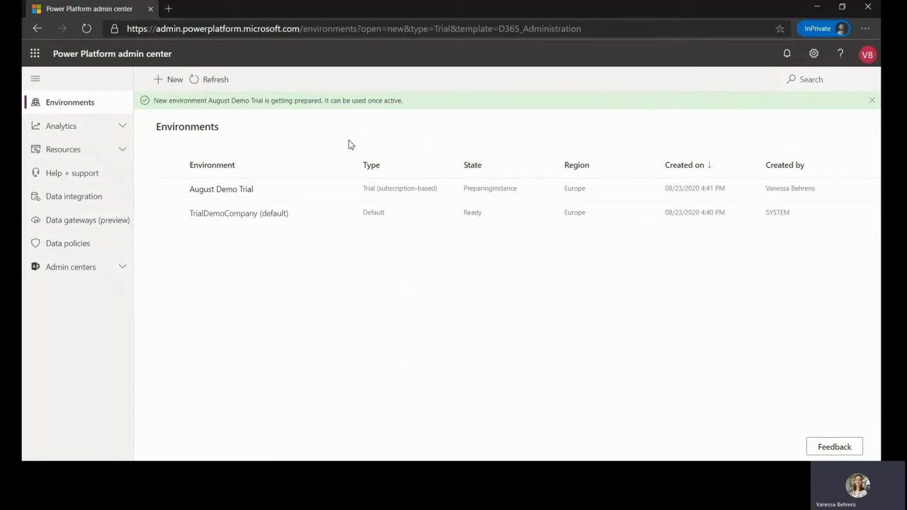
# - Refresh the Environments list until August Demo Trial is Ready, then open its details
pyautogui.click(208, 86)
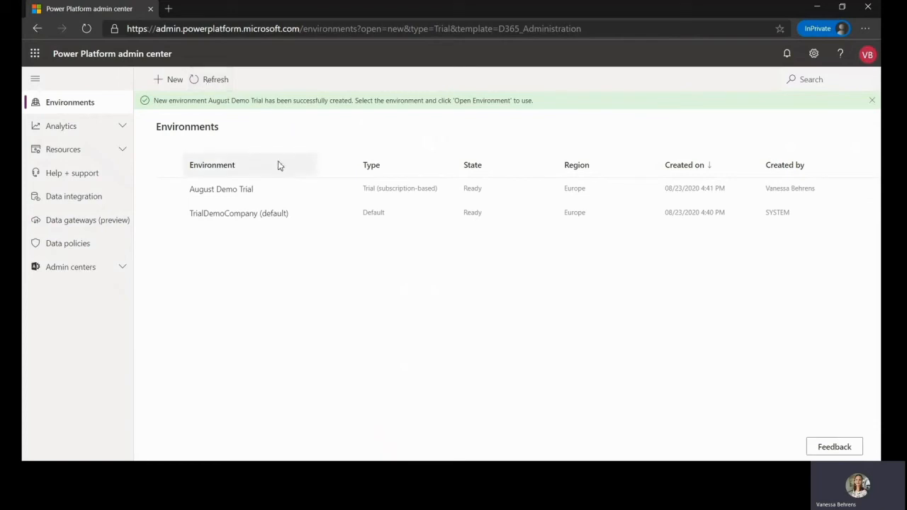
pyautogui.click(221, 189)
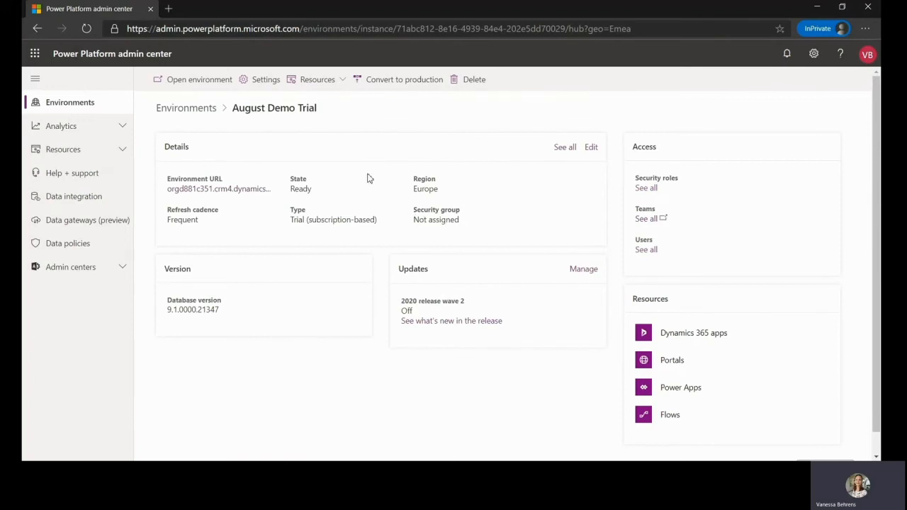
# - Open the August Demo Trial environment URL in a new tab and switch to it
pyautogui.rightClick(239, 195)
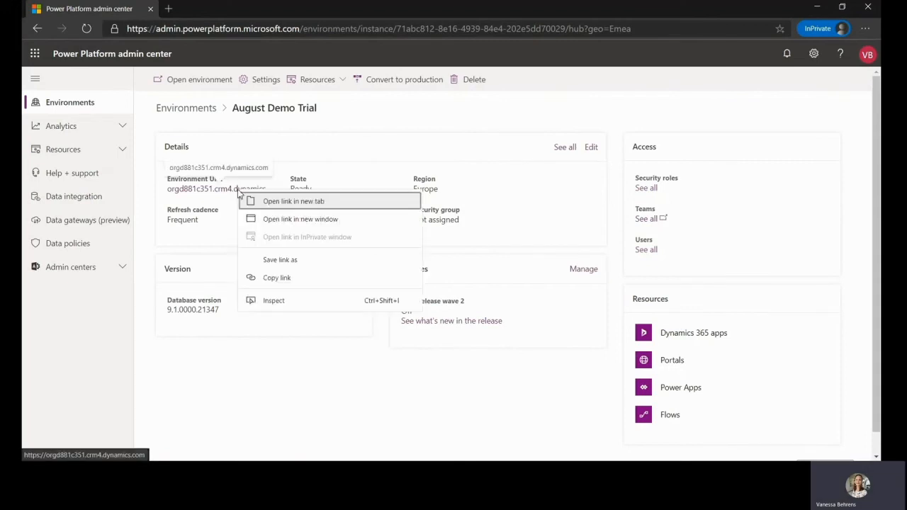
pyautogui.click(284, 202)
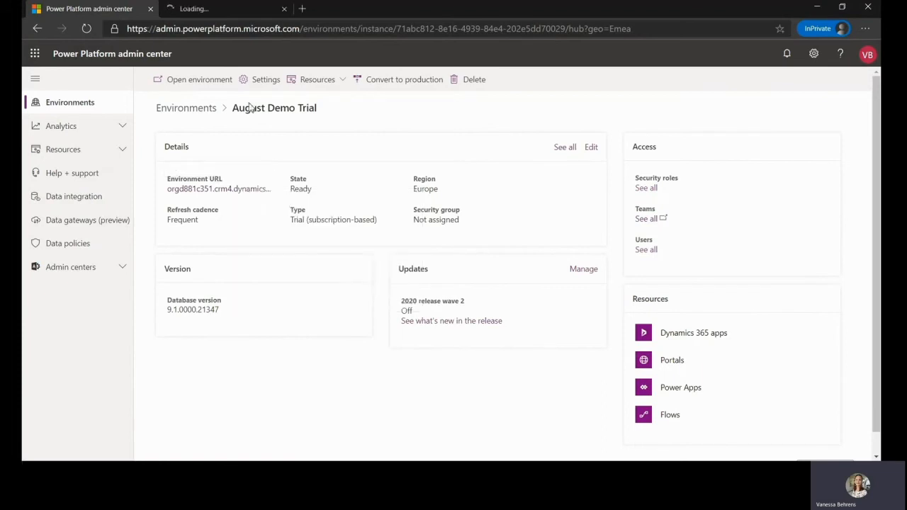
pyautogui.click(234, 7)
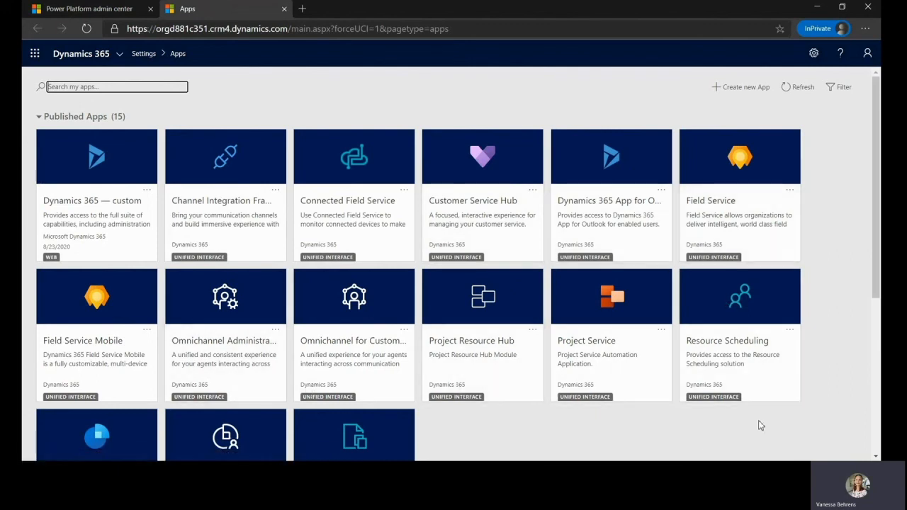
pyautogui.moveTo(876, 193); pyautogui.dragTo(871, 251)
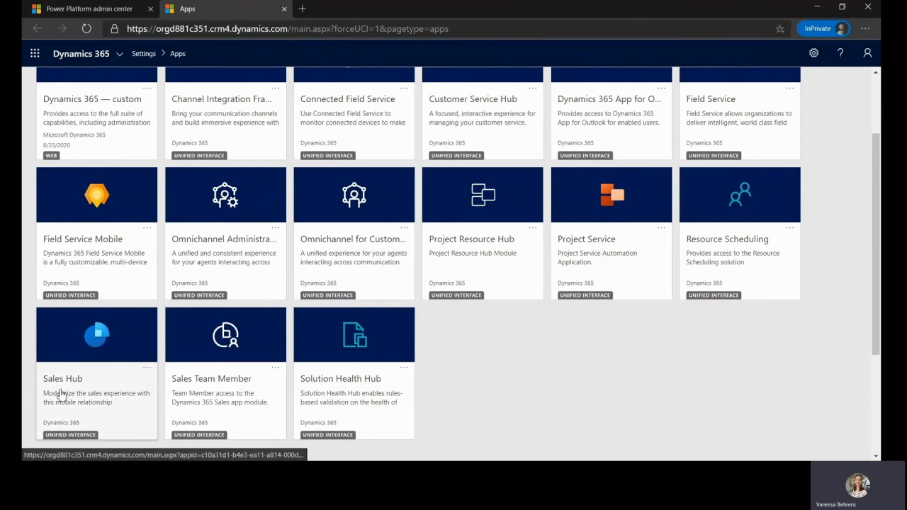
pyautogui.moveTo(877, 269); pyautogui.dragTo(876, 213)
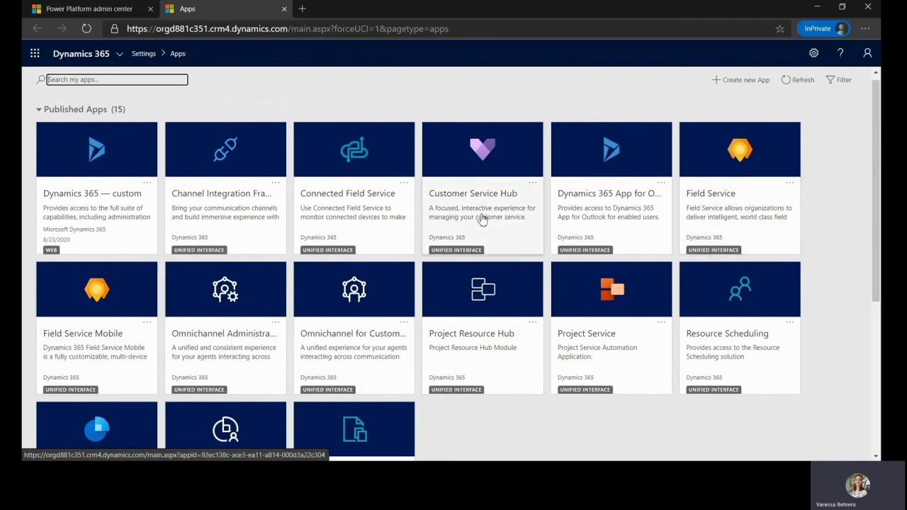
pyautogui.scroll(-2, 876, 215)
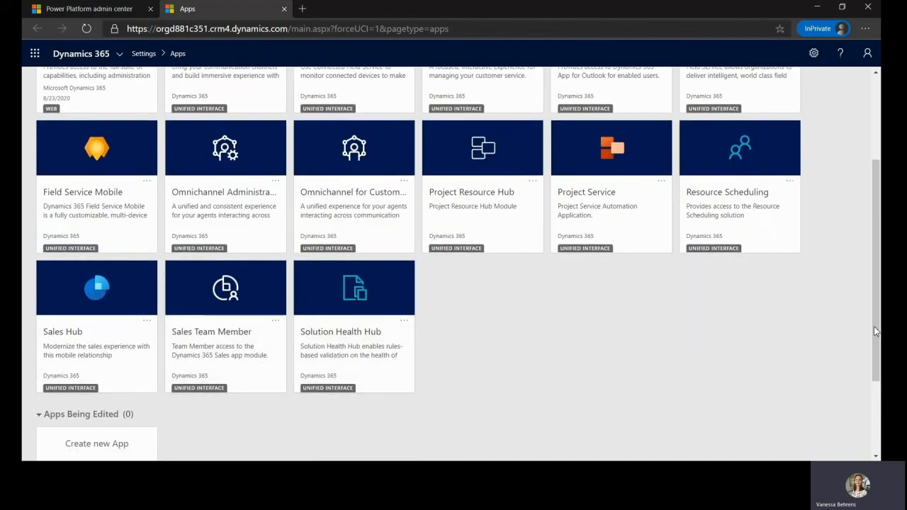
pyautogui.scroll(1, 877, 284)
pyautogui.moveTo(877, 285); pyautogui.dragTo(877, 246)
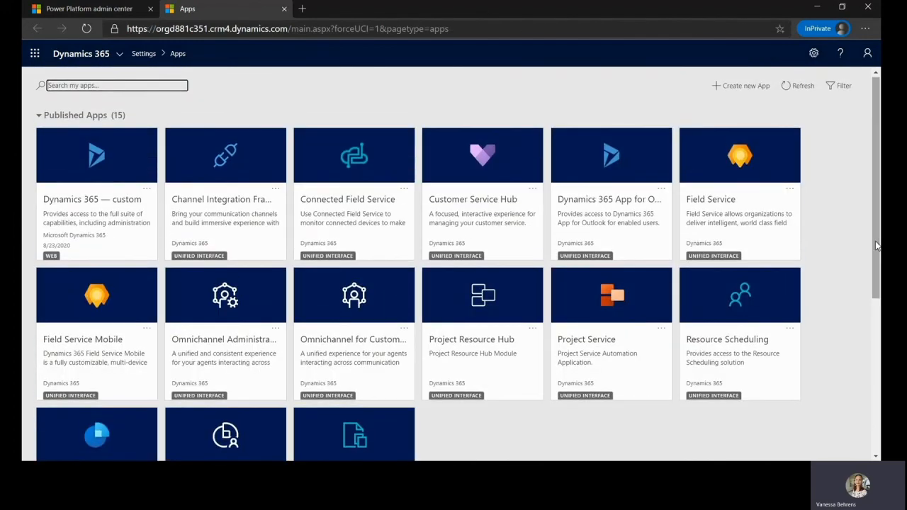
# - Launch Customer Service Hub and show the My Active Cases list with its 3 in-progress cases
pyautogui.click(461, 206)
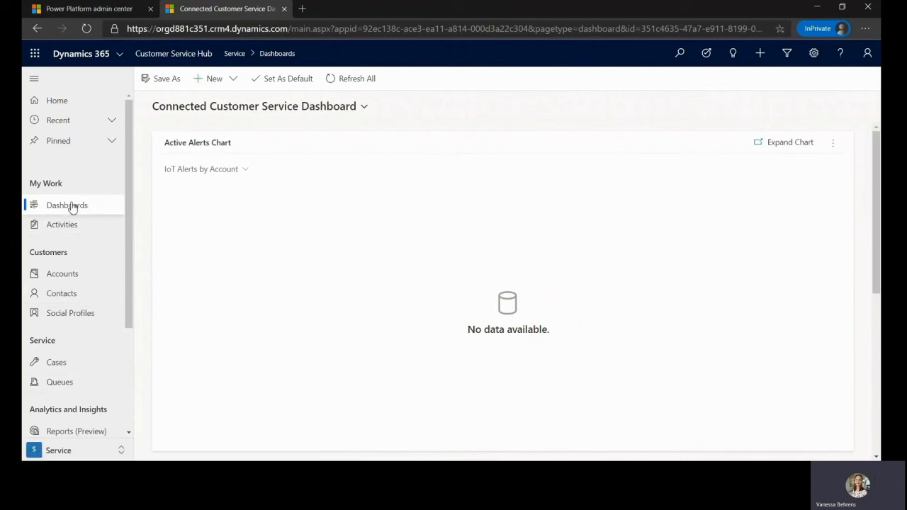
pyautogui.click(57, 363)
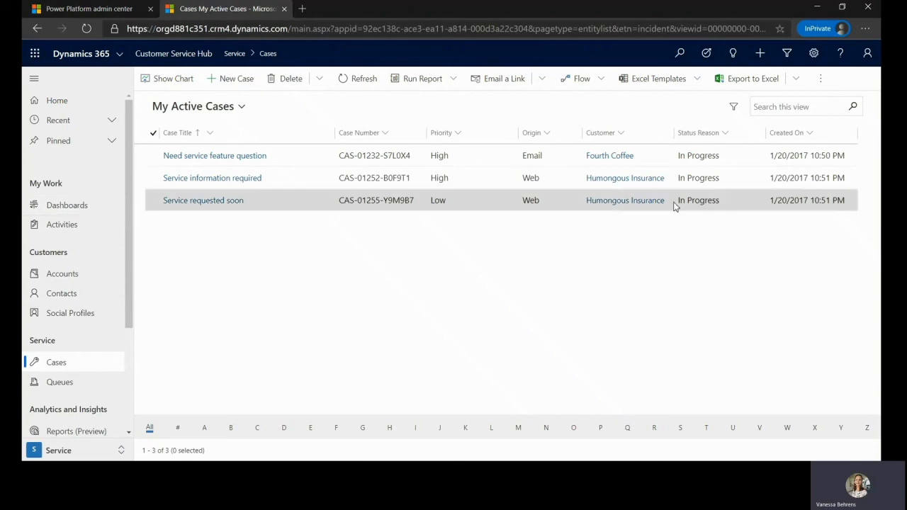
# - Open the 'Service requested soon' case, then show the All Accounts view listing 97 sample accounts
pyautogui.doubleClick(257, 204)
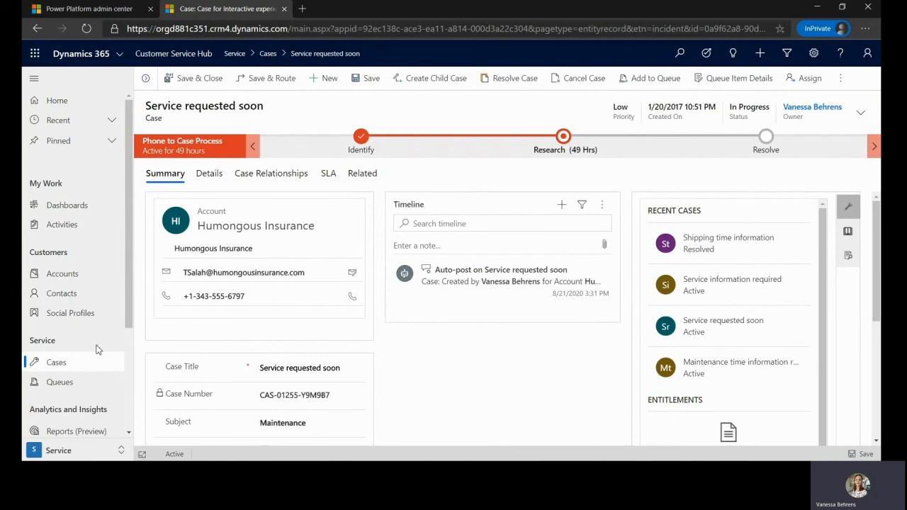
pyautogui.click(71, 282)
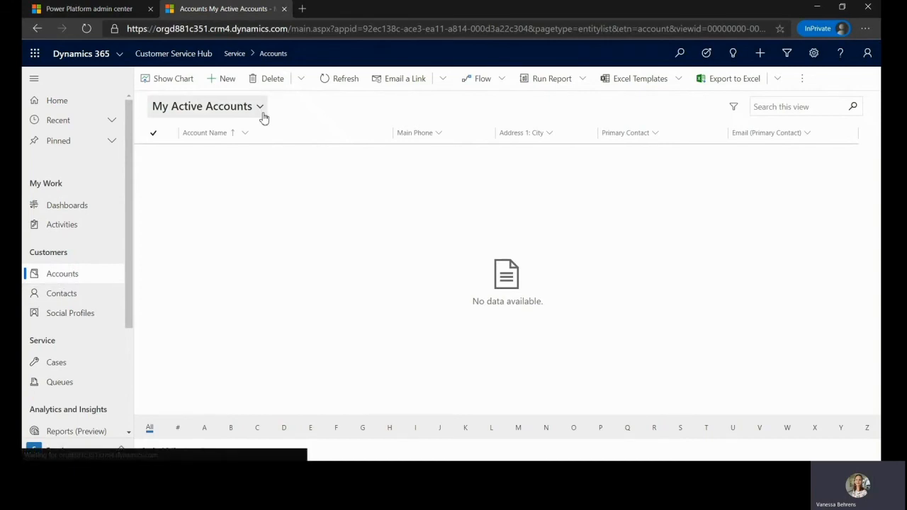
pyautogui.click(262, 116)
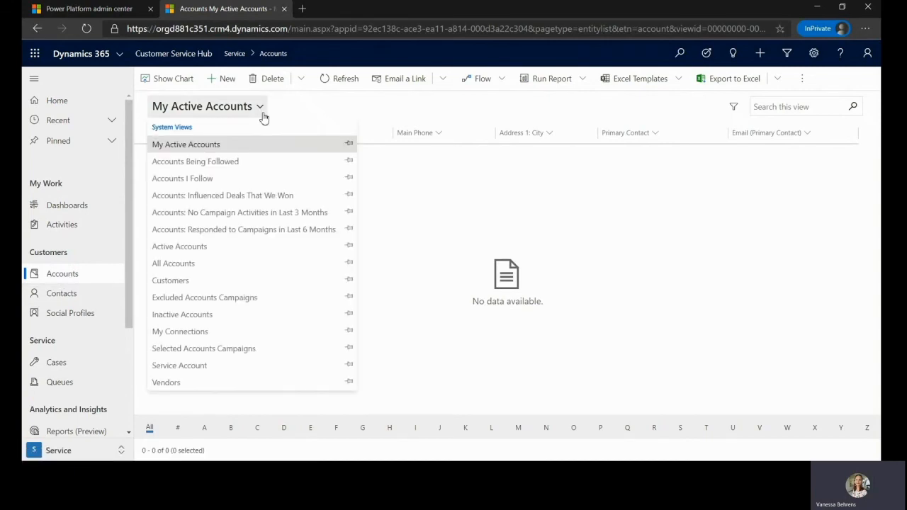
pyautogui.click(175, 267)
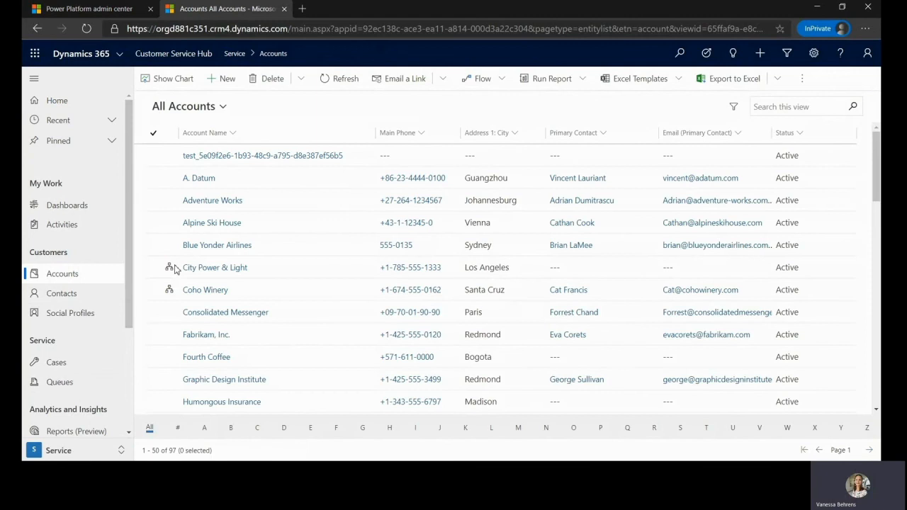